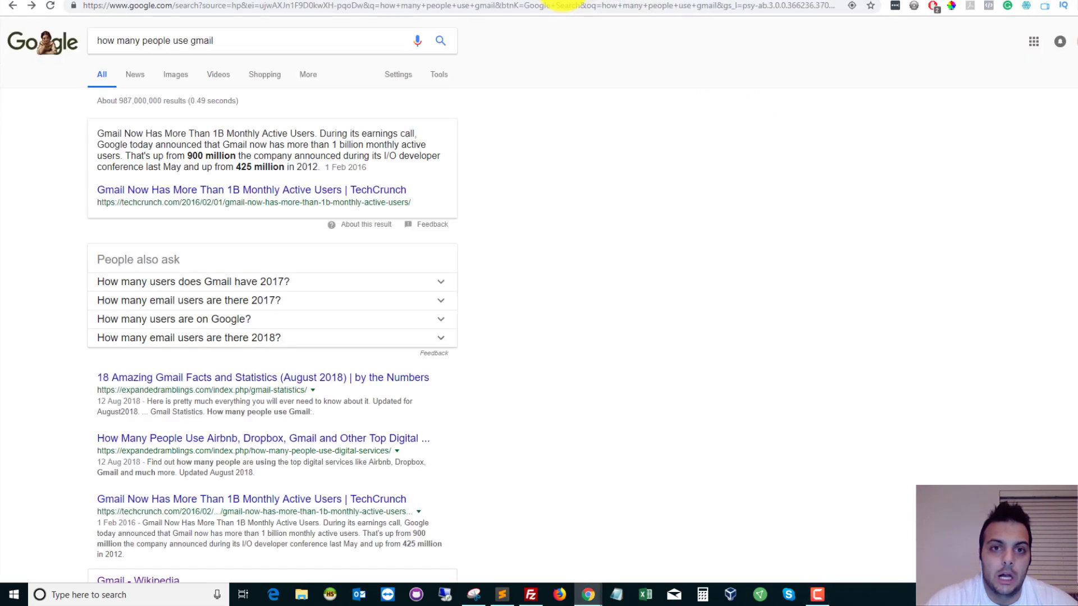
Step: Zoom the Google results for the Gmail query in two levels to read the user statistics
key(ctrl+plus)
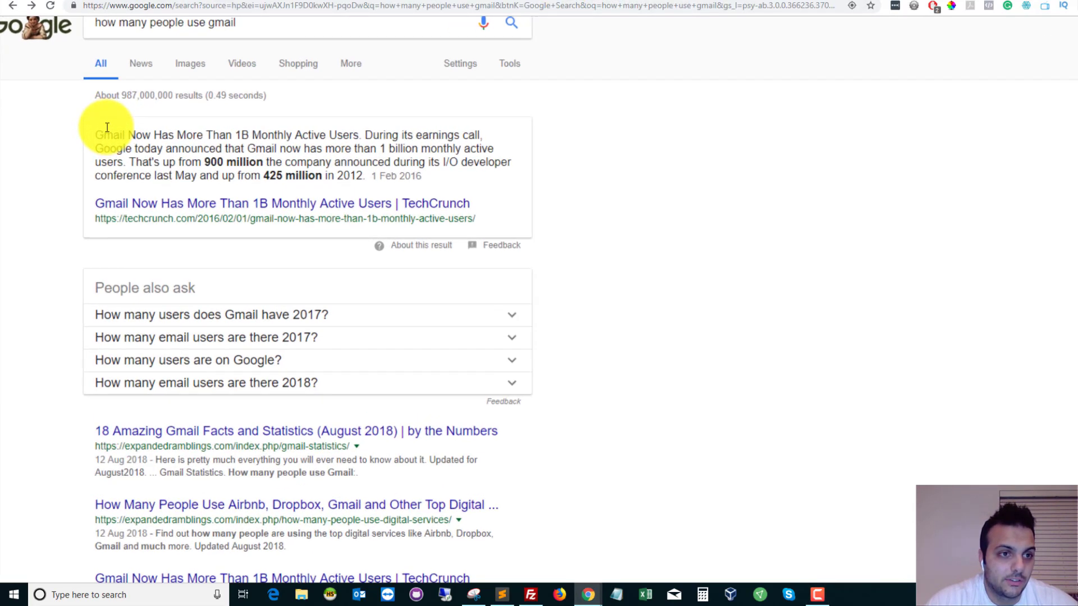
key(ctrl+plus)
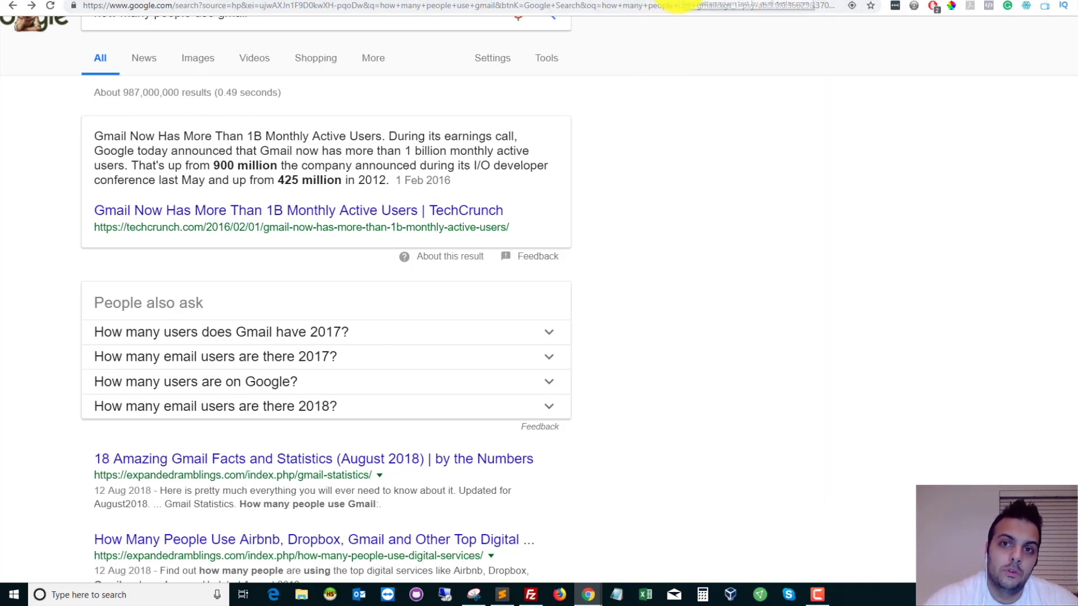
Step: Copy the generated Mail-Tester test address and go back to AWeber's Preview & Test page
click(679, 0)
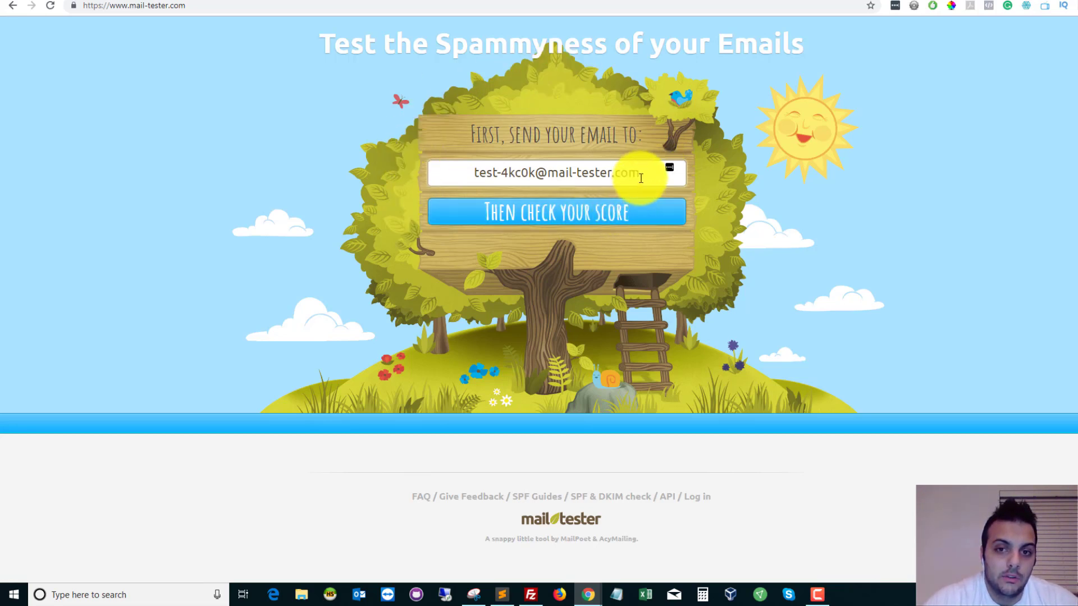
drag(640, 173, 470, 162)
right_click(481, 172)
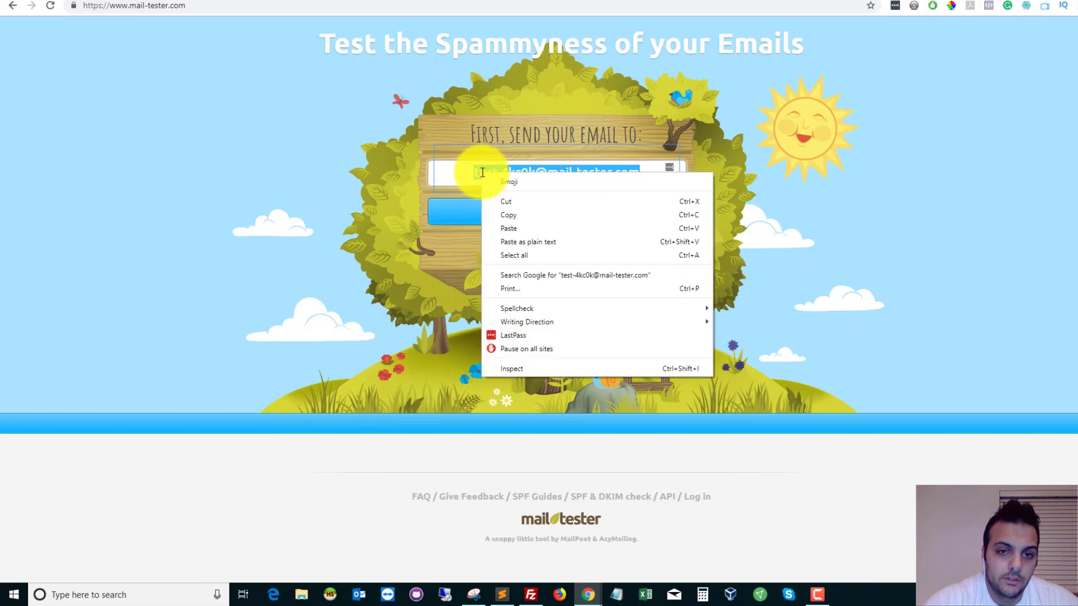
click(514, 216)
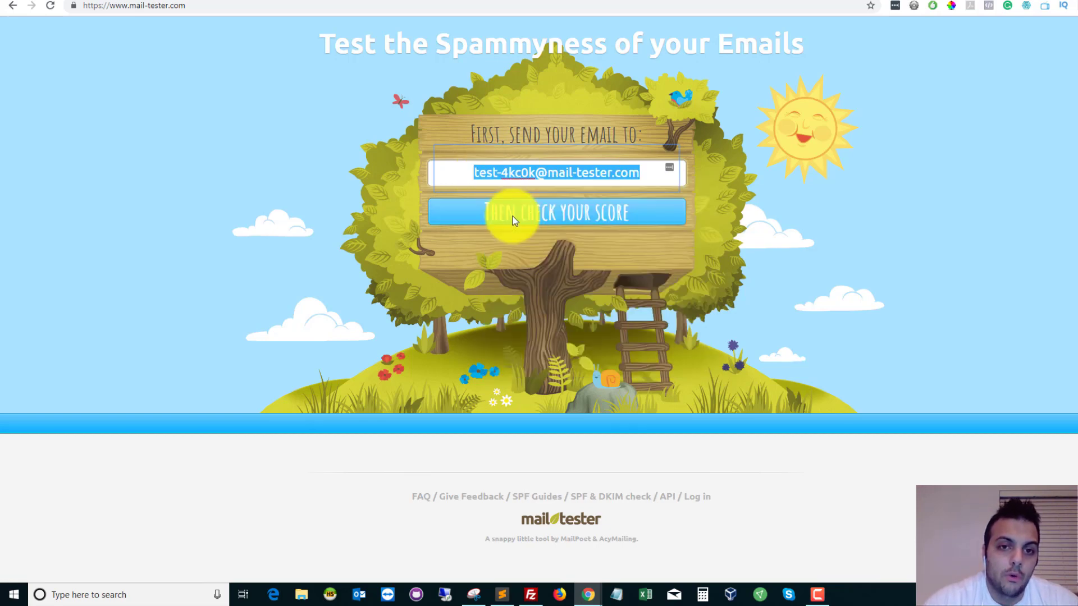
click(284, 5)
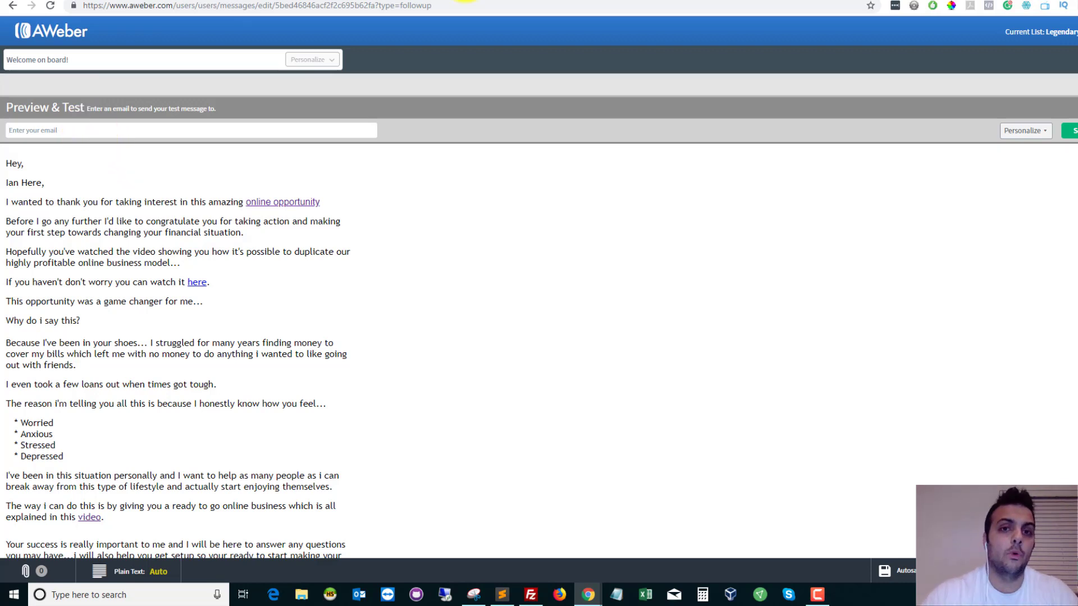
click(665, 0)
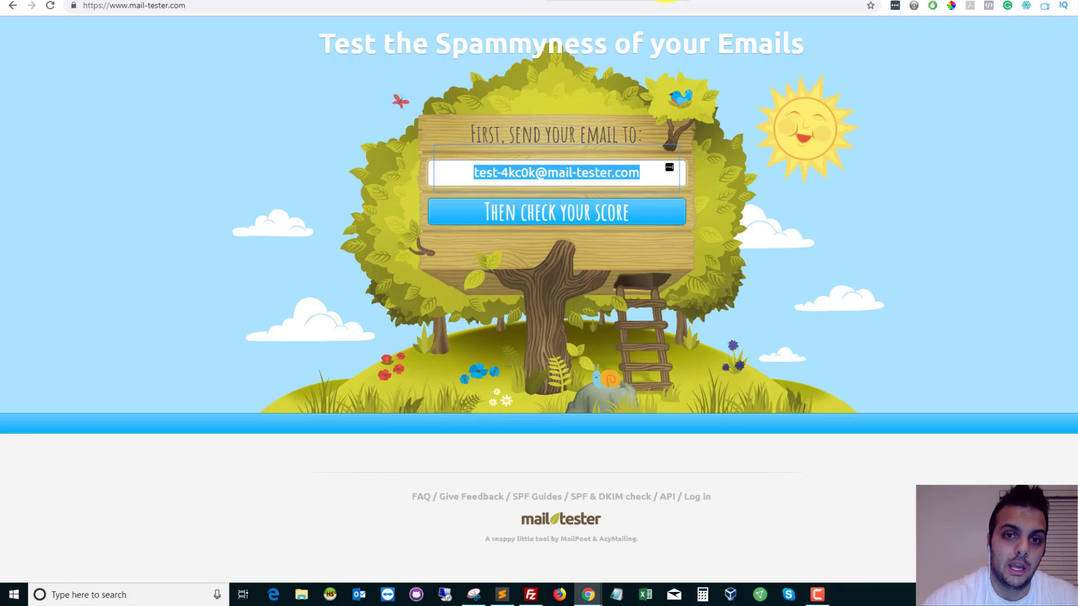
right_click(542, 174)
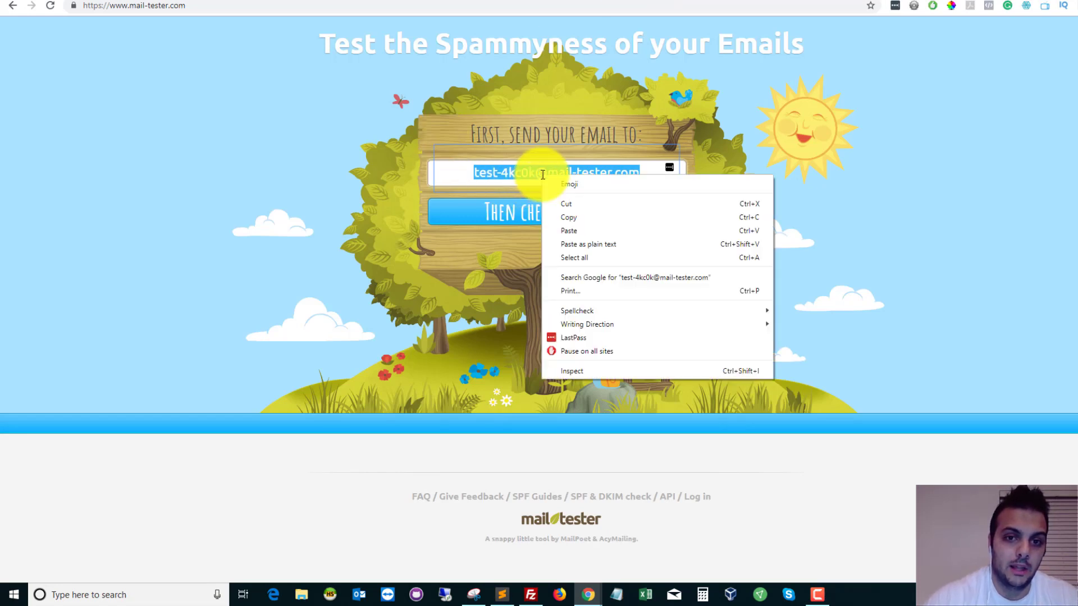
click(584, 217)
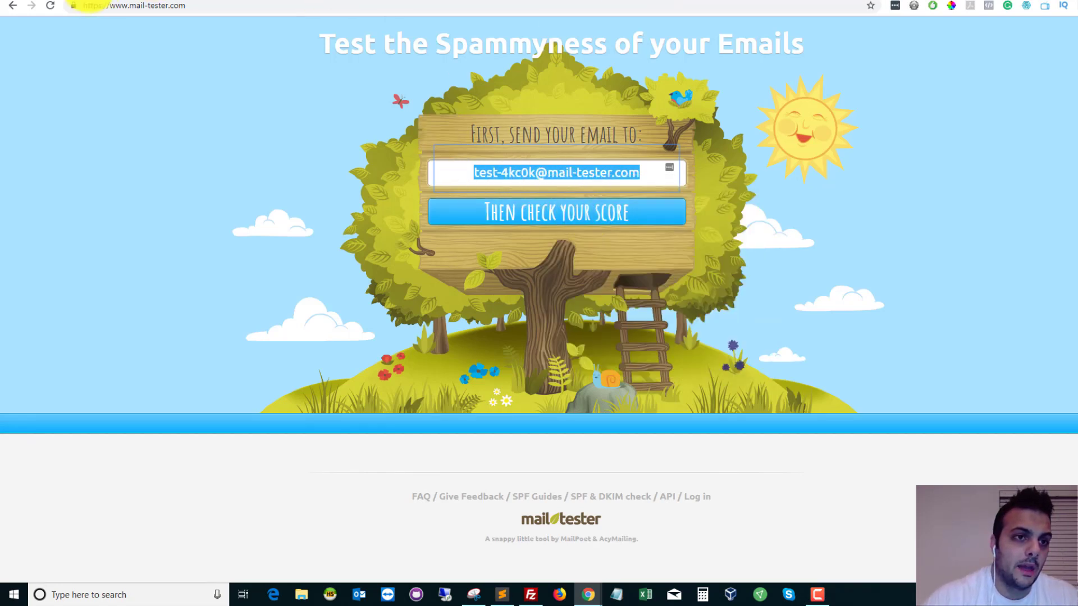
click(287, 0)
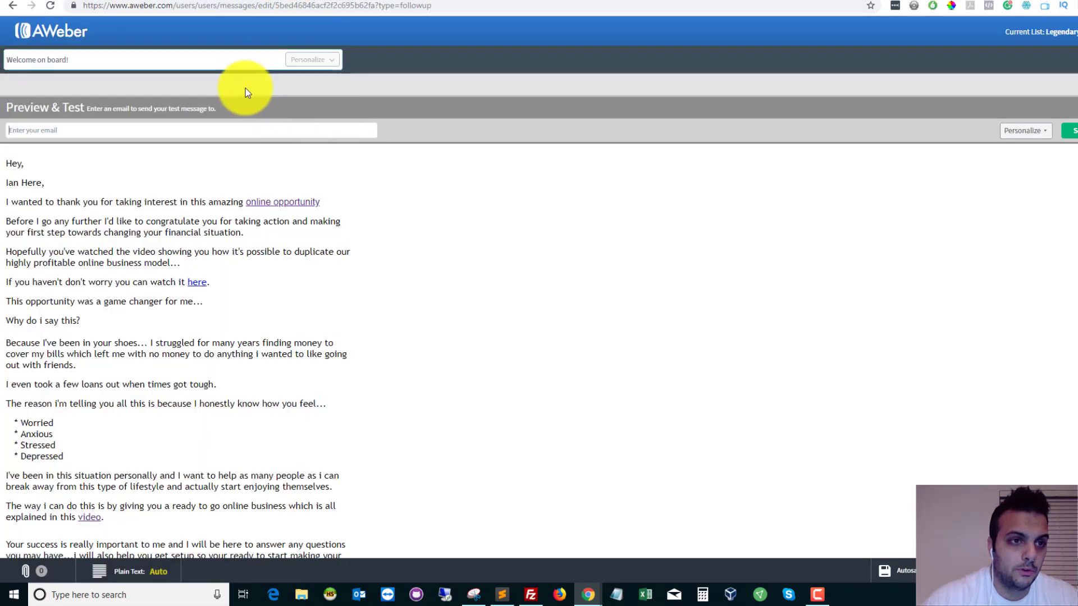
Step: Paste the Mail-Tester address into AWeber's 'Enter your email' recipient box
click(224, 128)
key(ctrl+v)
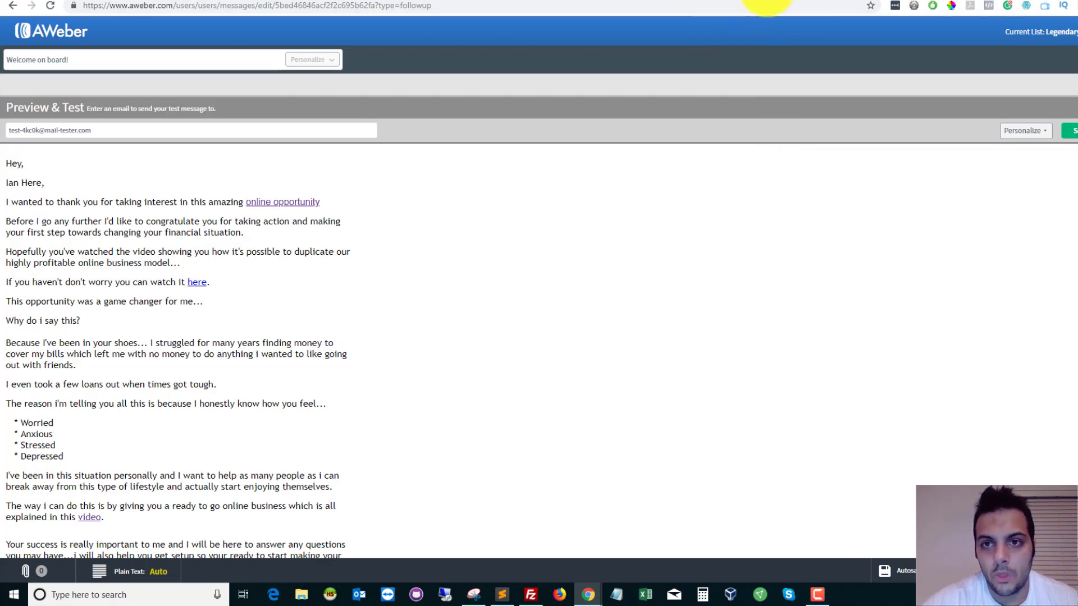
Step: Start Mail-Tester's 'Then check your score' inbox check, then go to the Litmus Gmail tabs checker
click(721, 2)
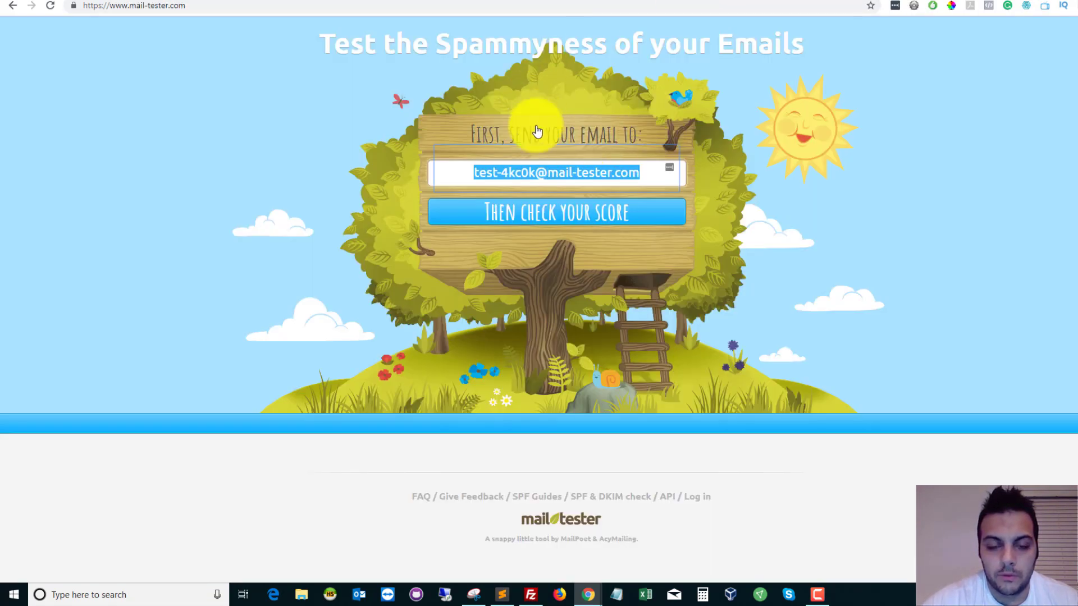
click(531, 219)
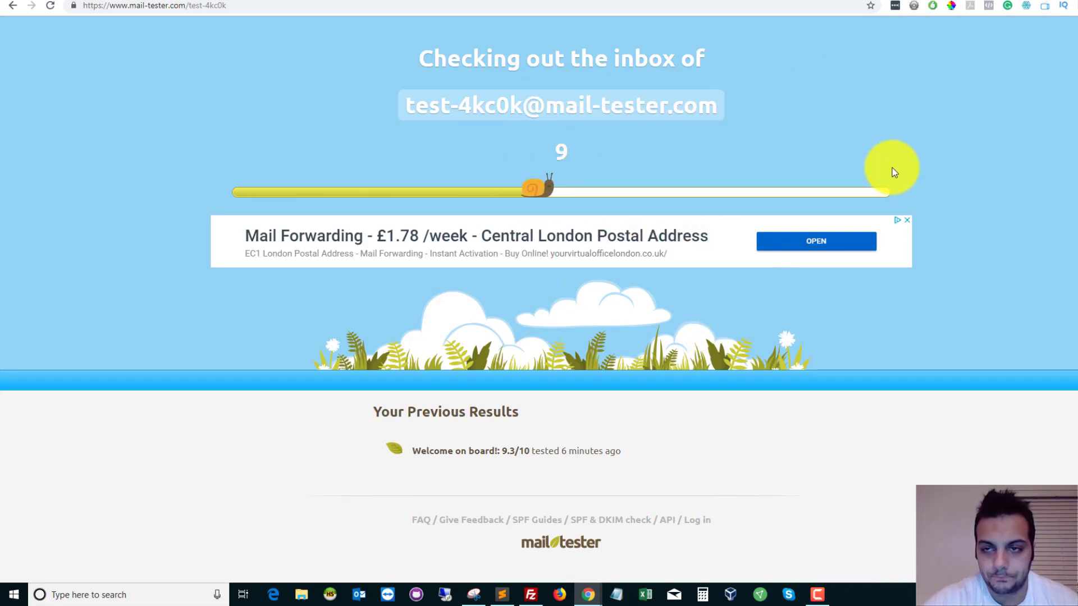
click(842, 2)
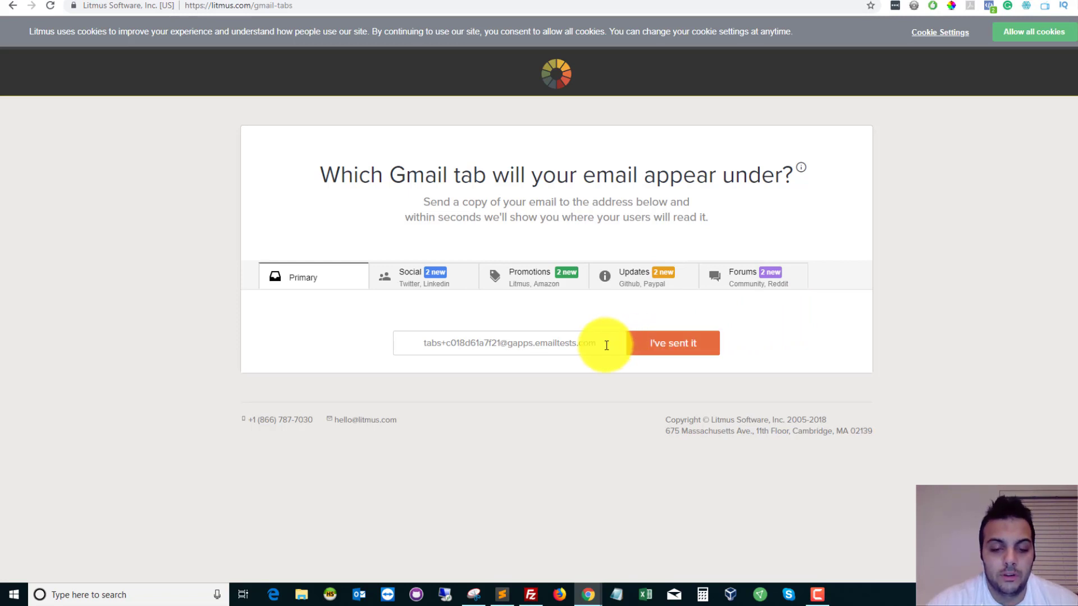
Step: Copy the Litmus Gmail-tab test address and return to AWeber's Preview & Test page
click(607, 345)
drag(607, 345, 435, 349)
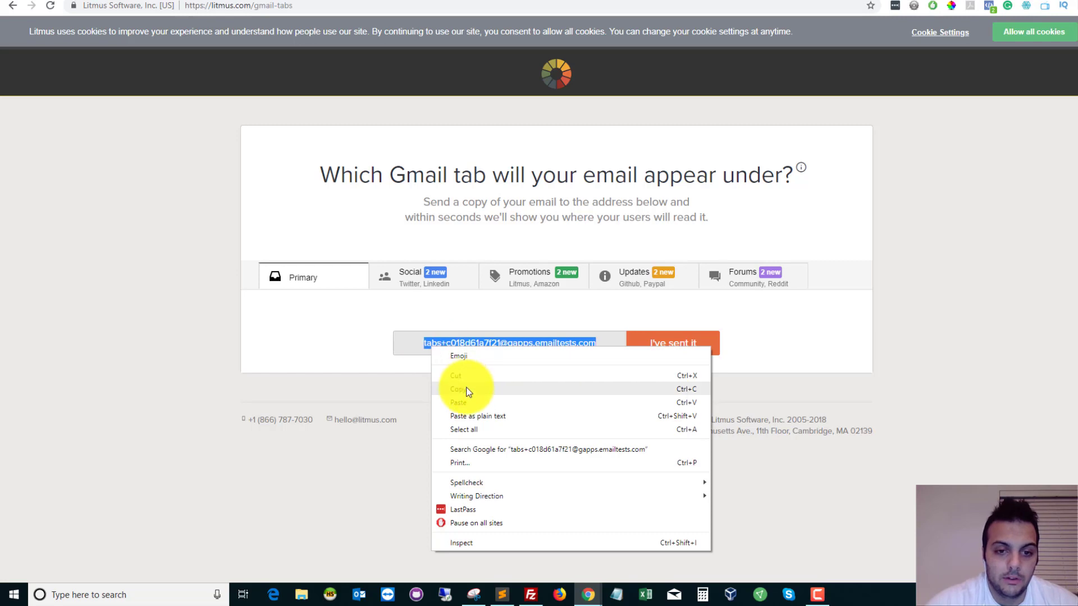
click(464, 396)
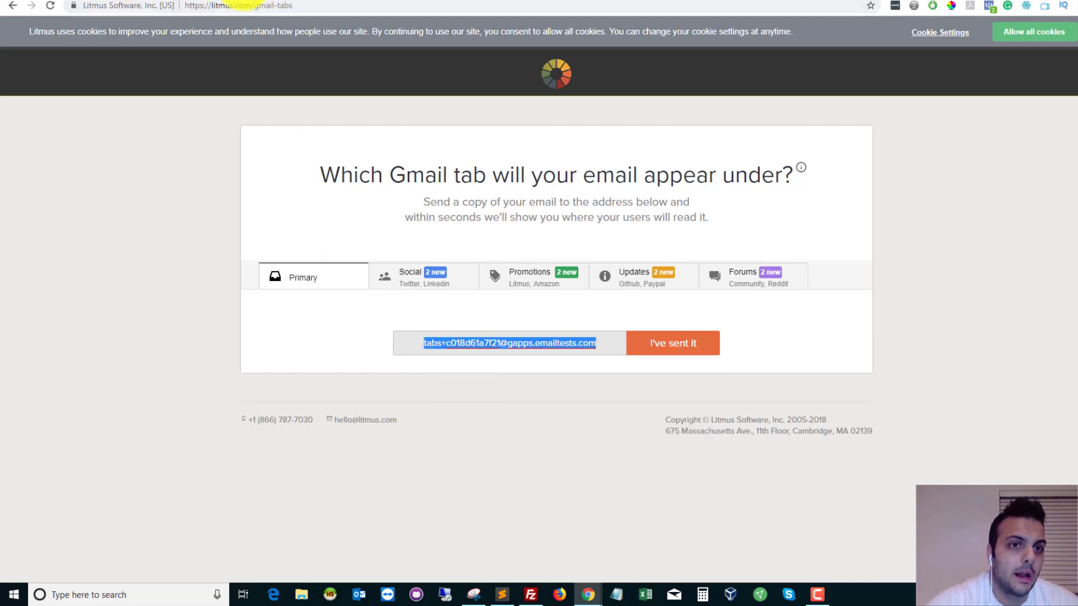
click(284, 1)
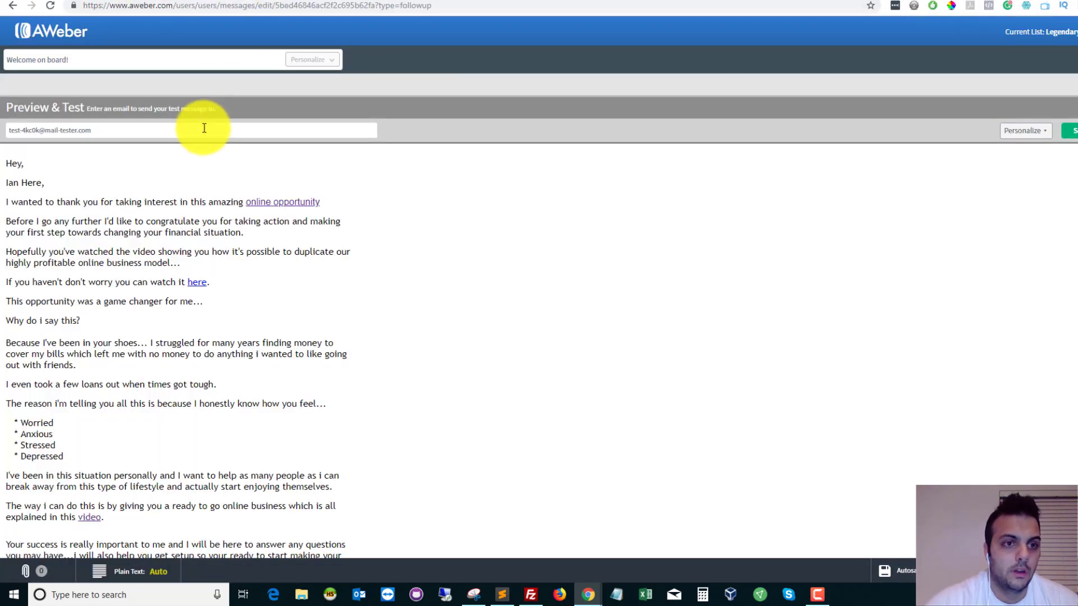
Step: Clear the Mail-Tester recipient and paste the Litmus test address in its place
key(ctrl+a)
key(BackSpace)
key(ctrl+v)
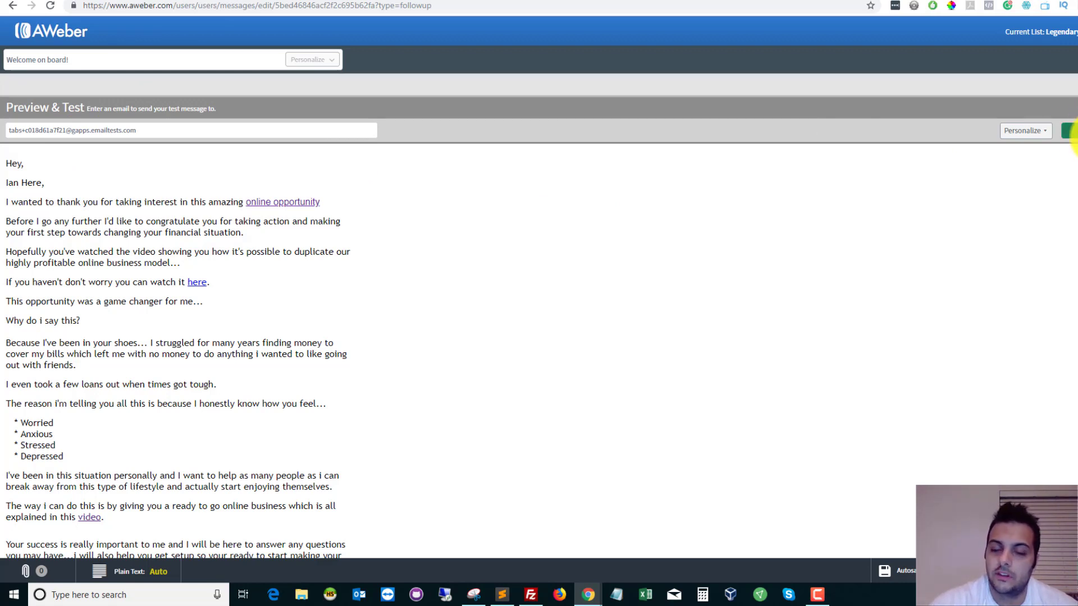
Step: On the Litmus Gmail tabs page, confirm the test email has been sent
click(824, 1)
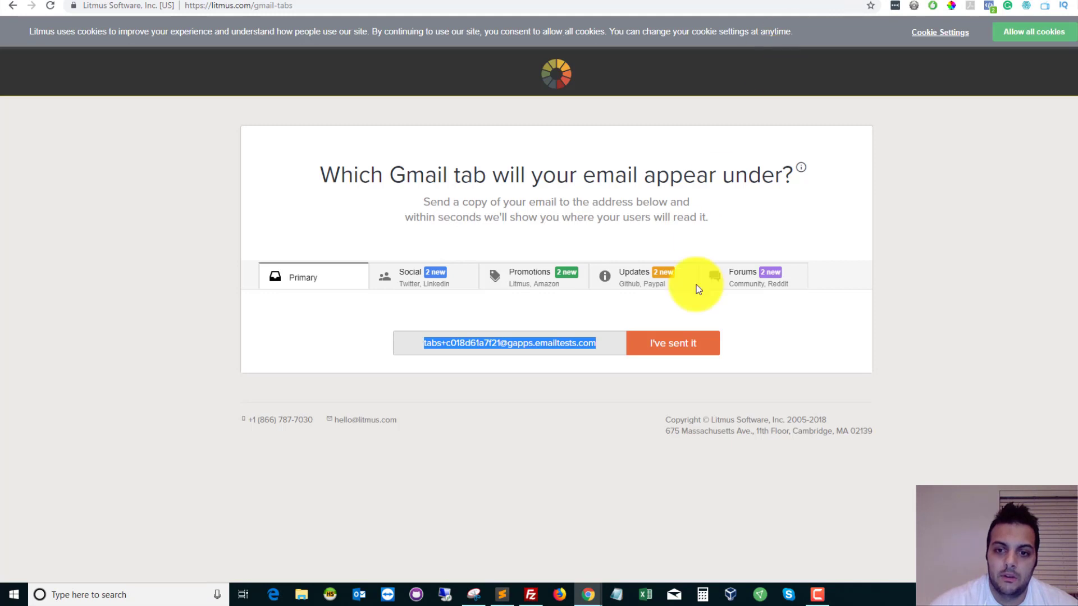
click(712, 342)
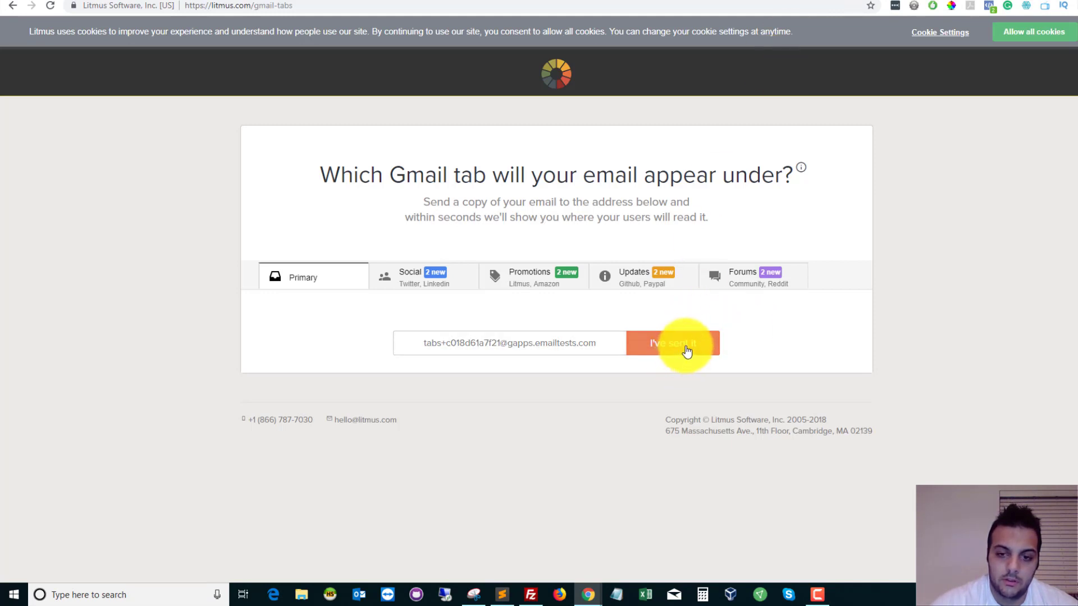
click(684, 353)
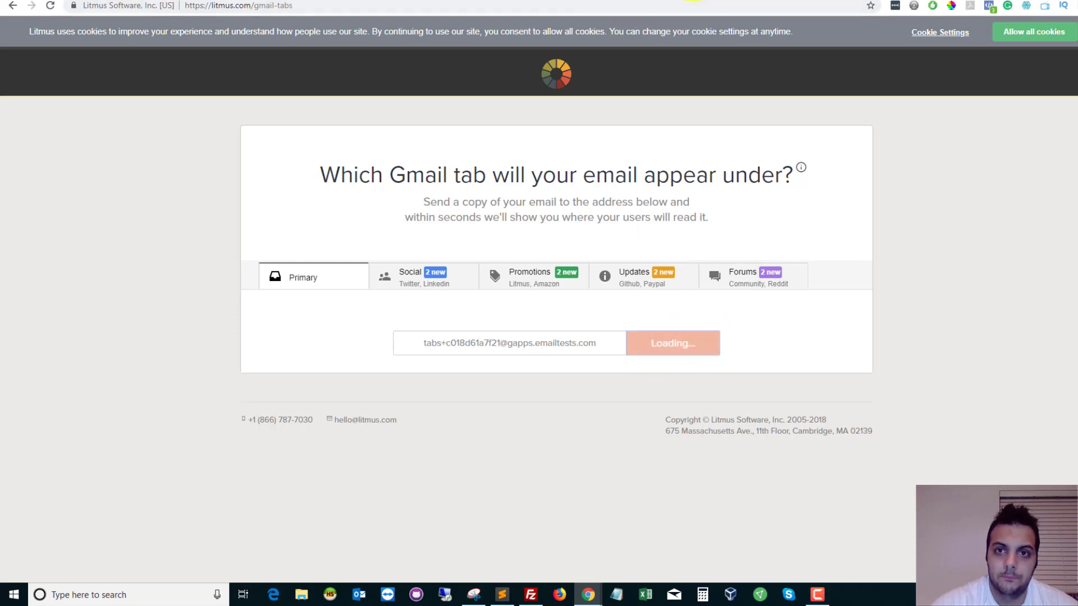
Step: Alternate between Mail-Tester's countdown and Litmus until Litmus shows the email in Primary
click(699, 1)
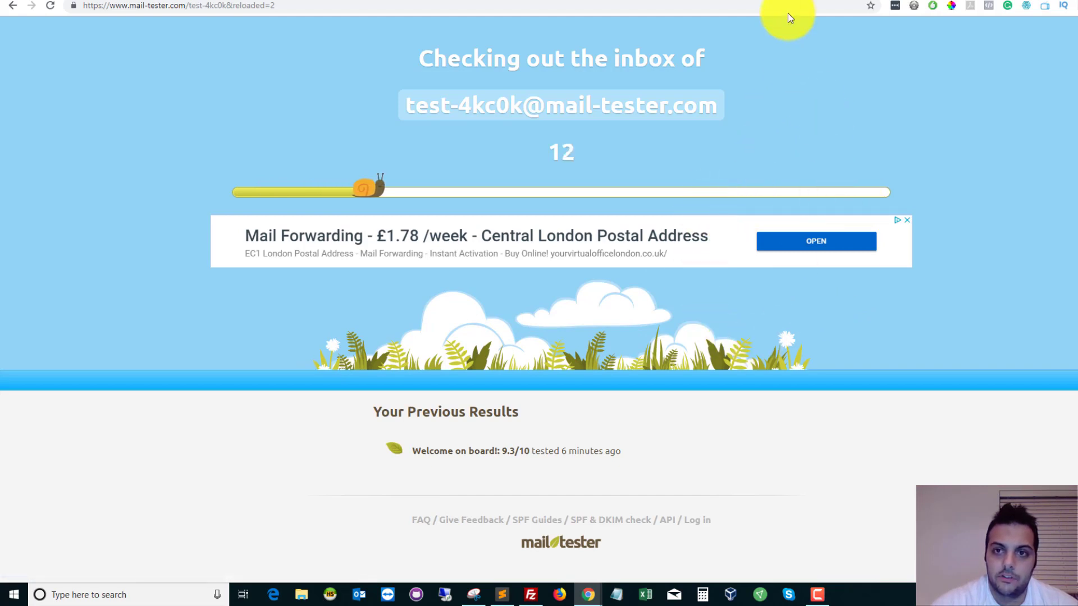
click(813, 1)
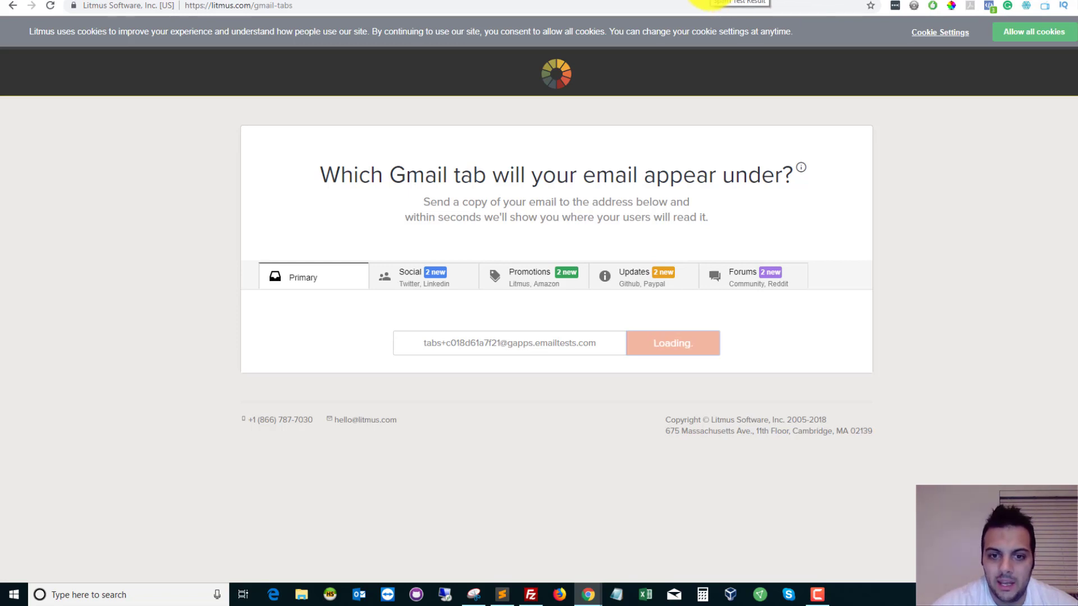
click(708, 3)
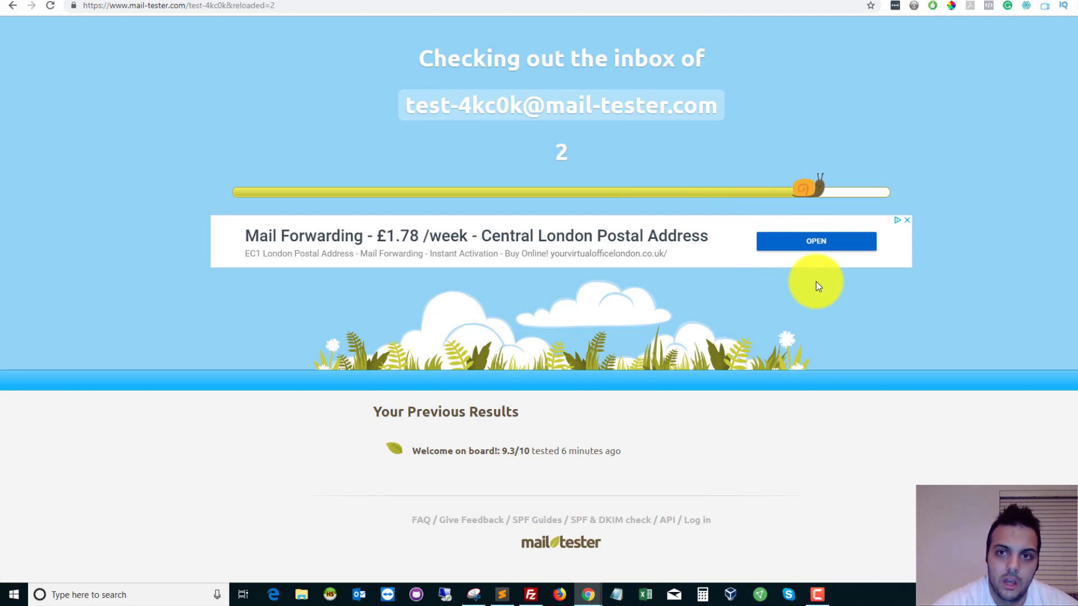
click(852, 1)
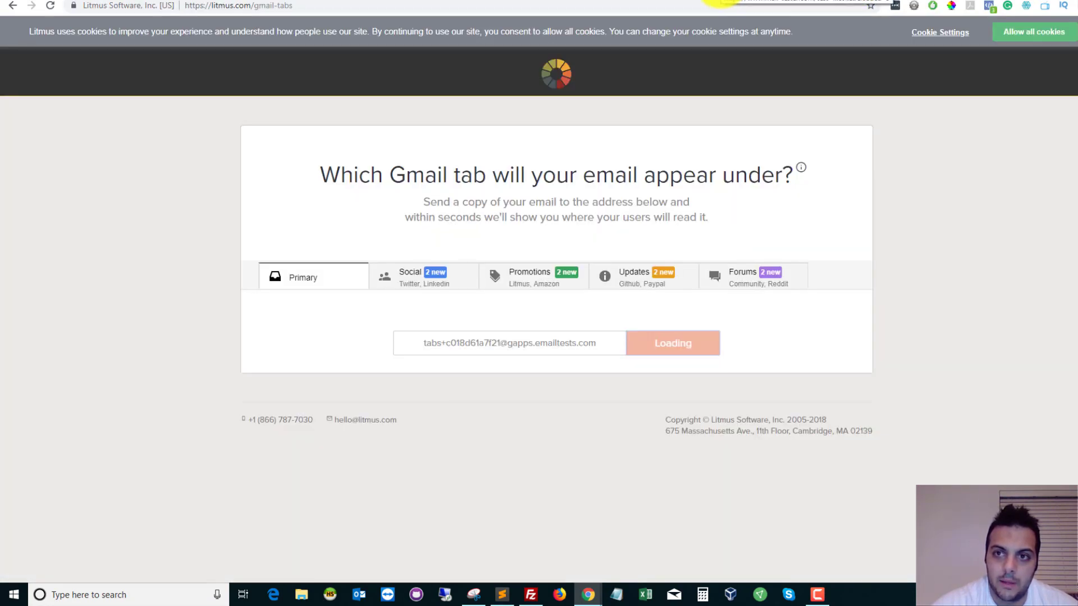
click(720, 2)
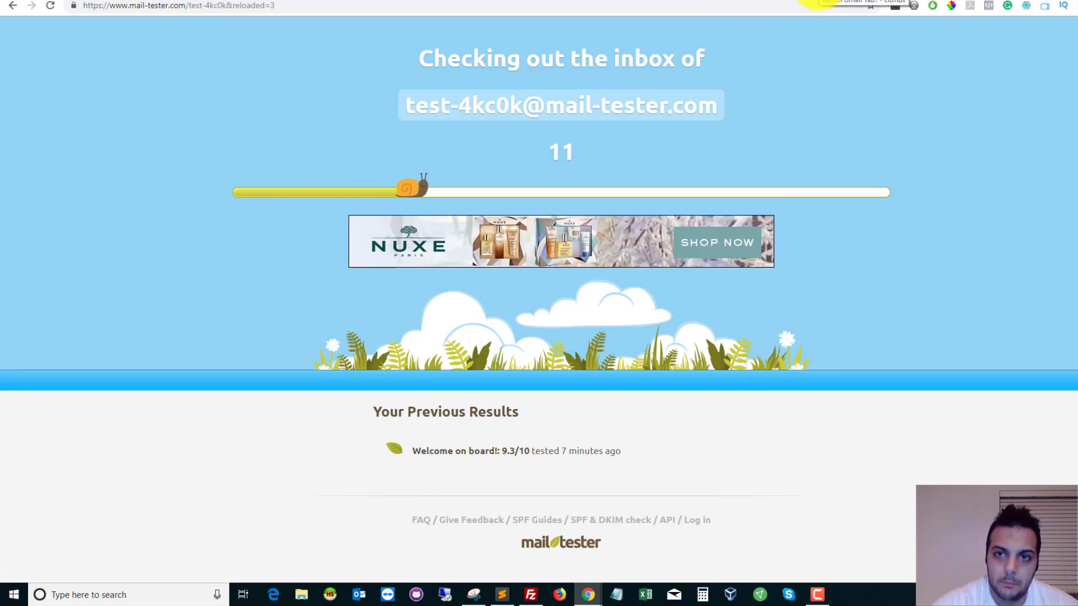
click(816, 1)
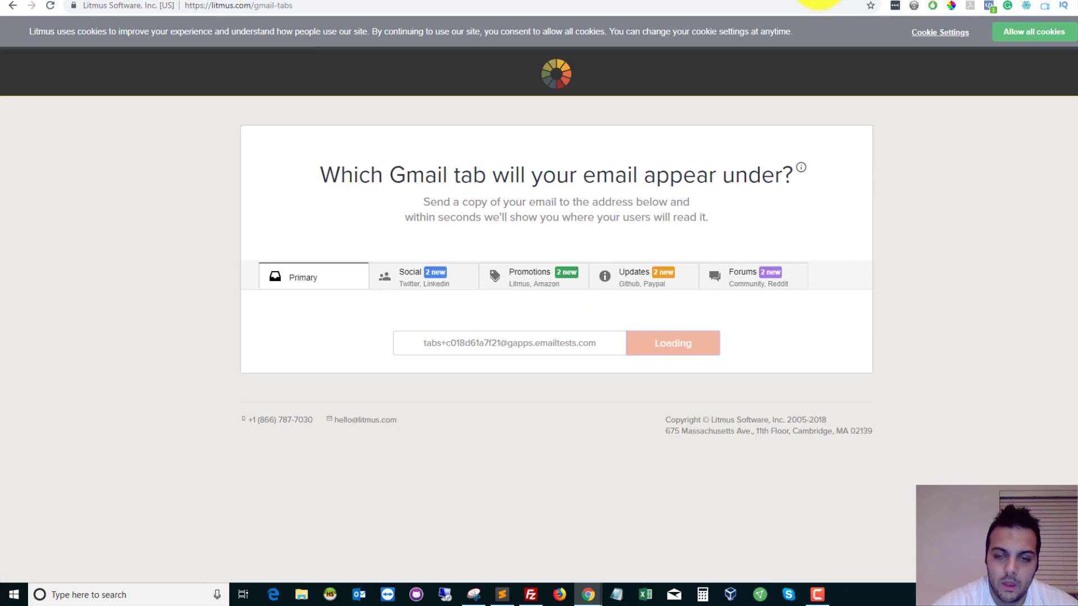
click(722, 1)
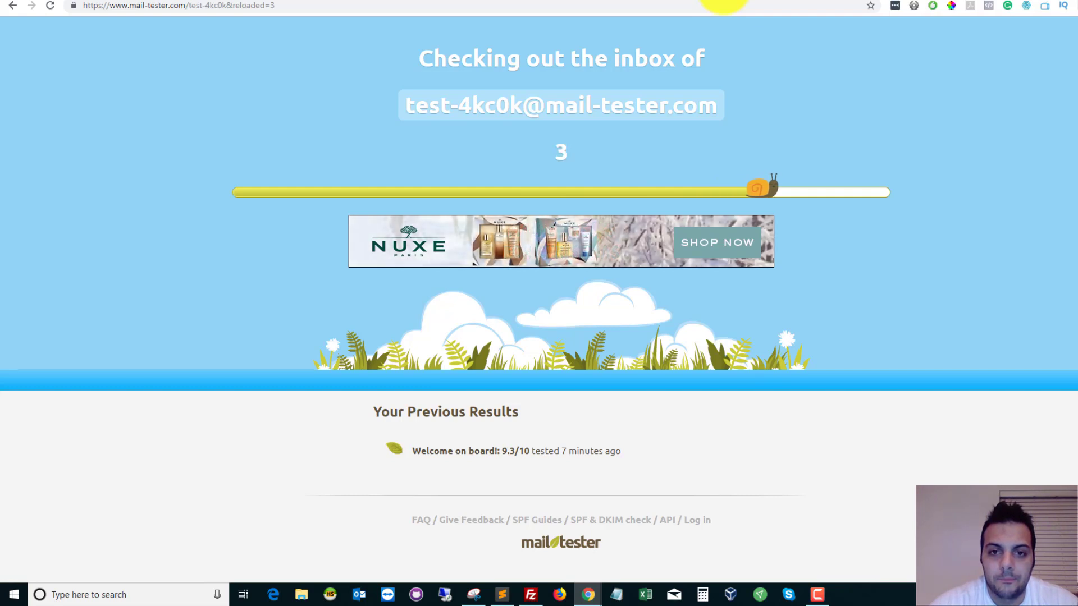
click(831, 3)
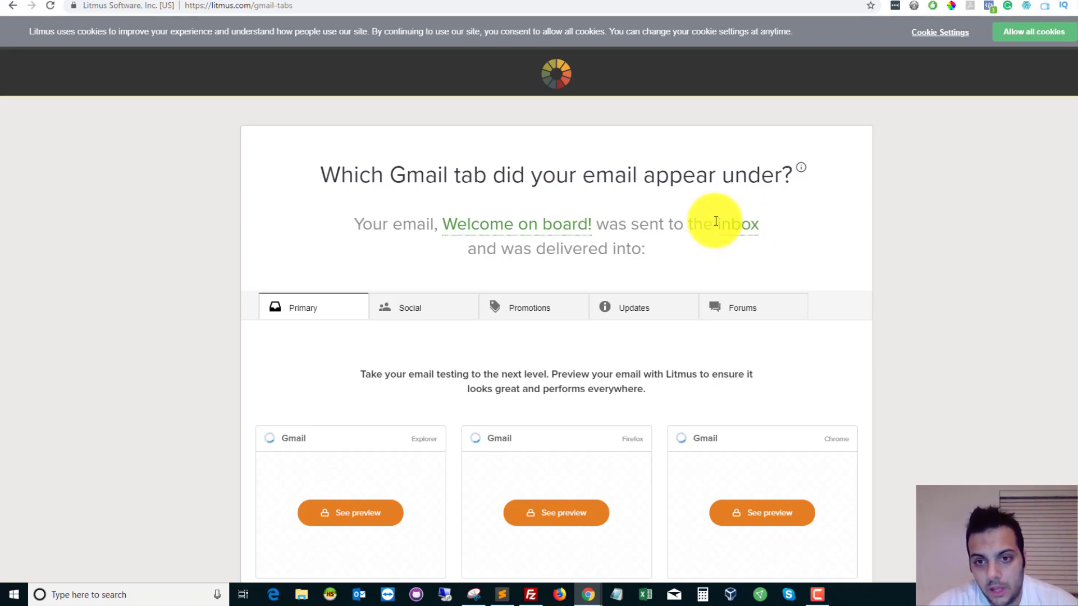
Step: Check Litmus's Primary-tab inbox result, then view Mail-Tester's 9.3/10 score
drag(716, 220, 792, 230)
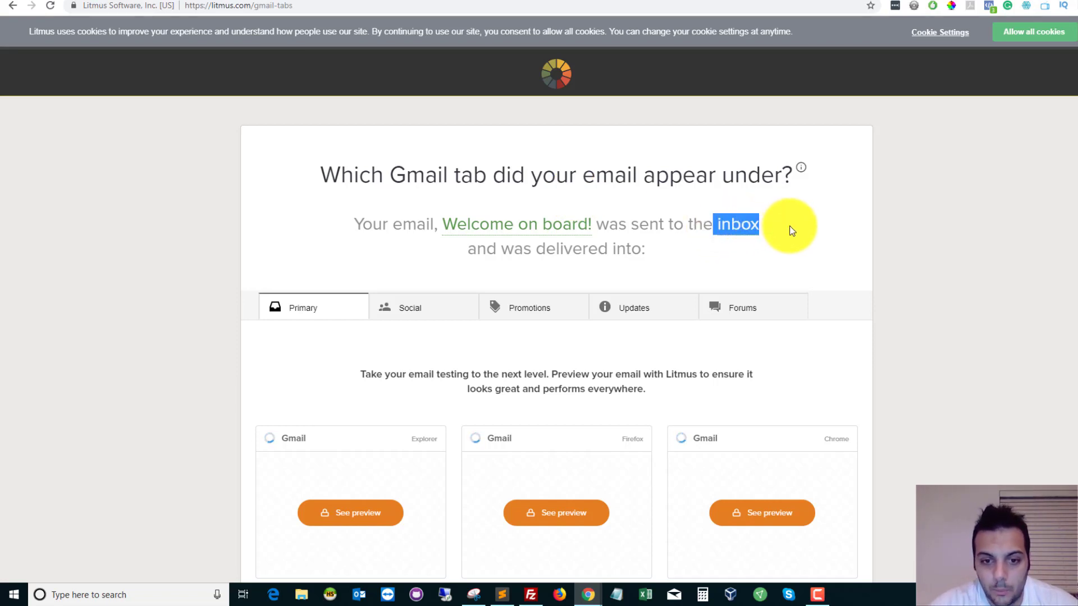
click(792, 230)
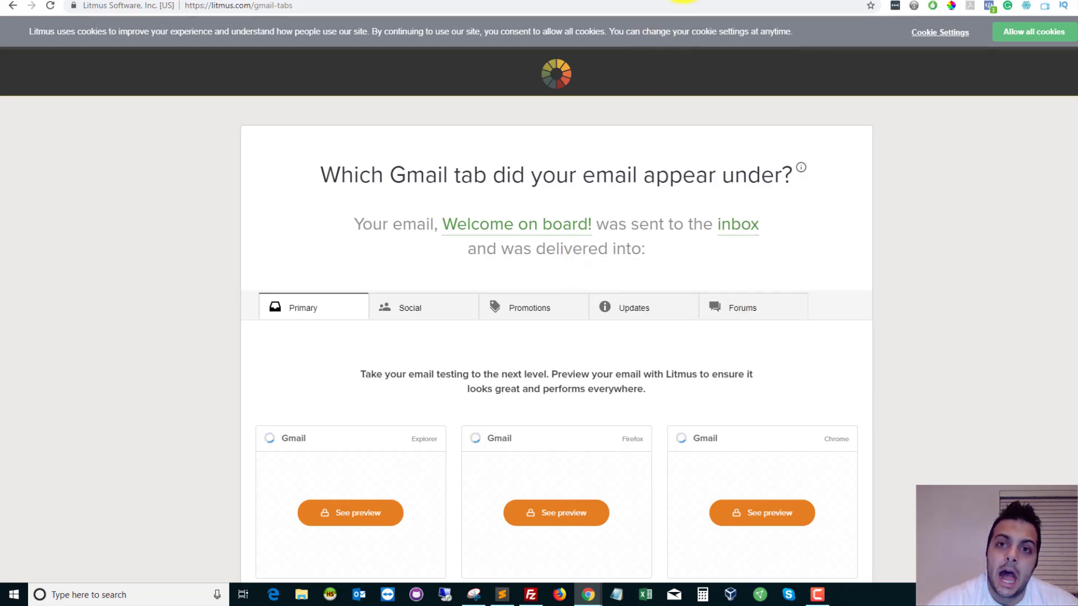
click(687, 2)
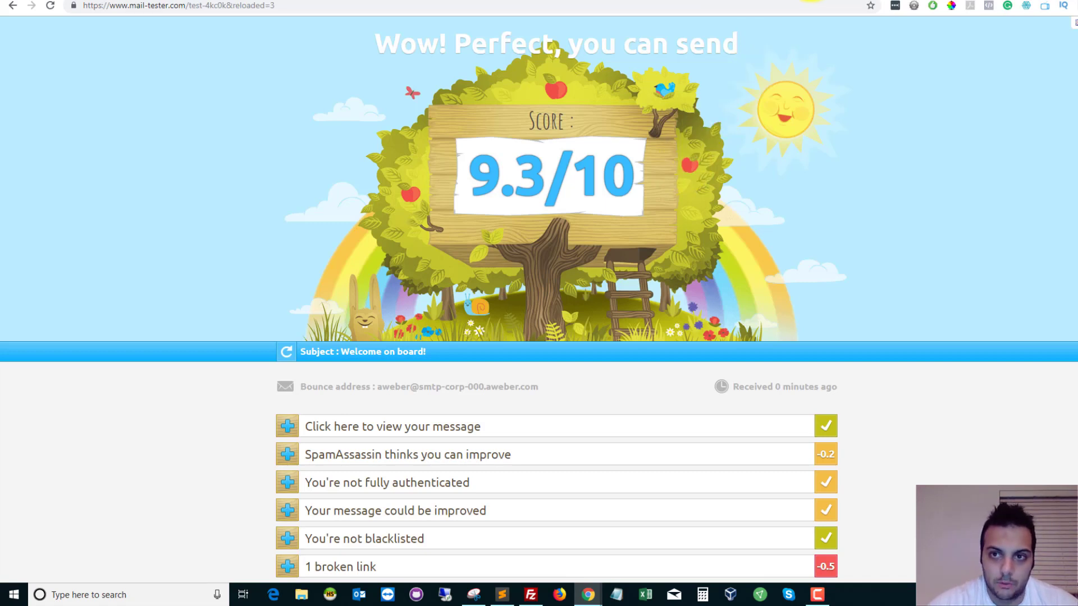
click(805, 2)
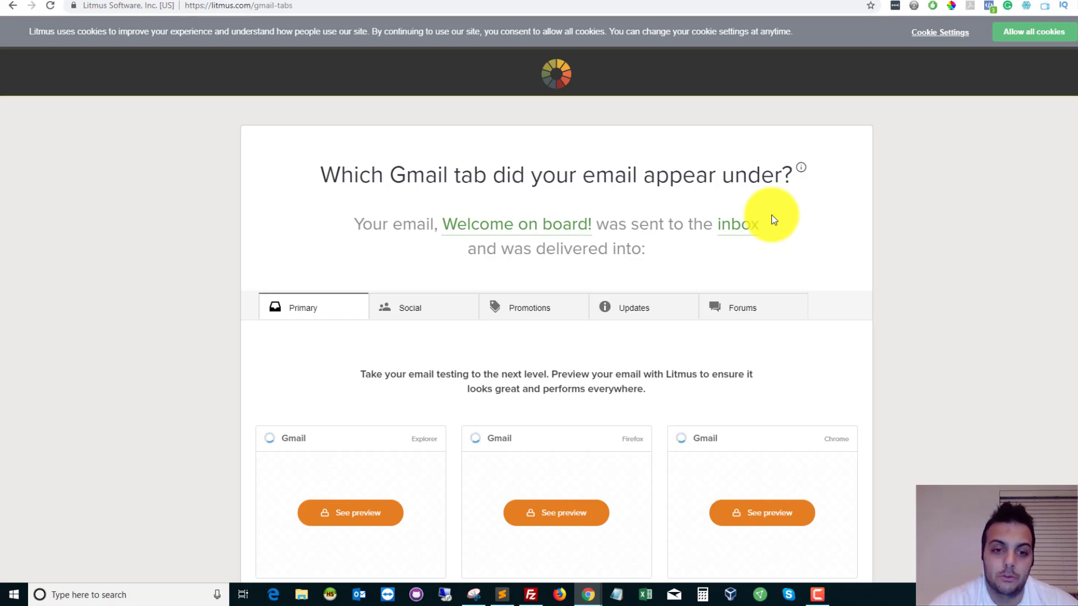
click(699, 1)
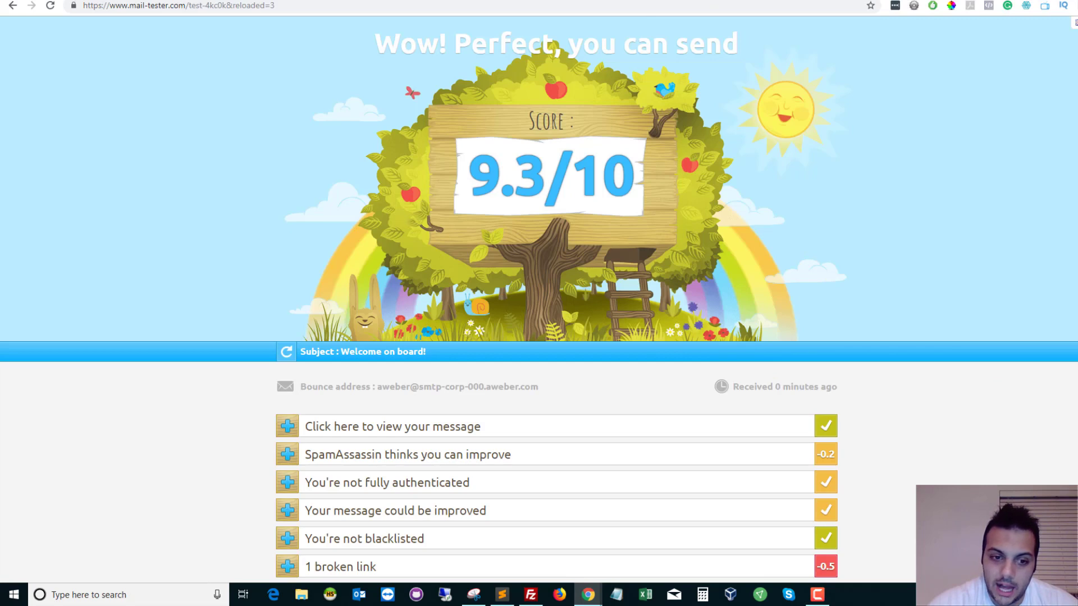
right_click(969, 247)
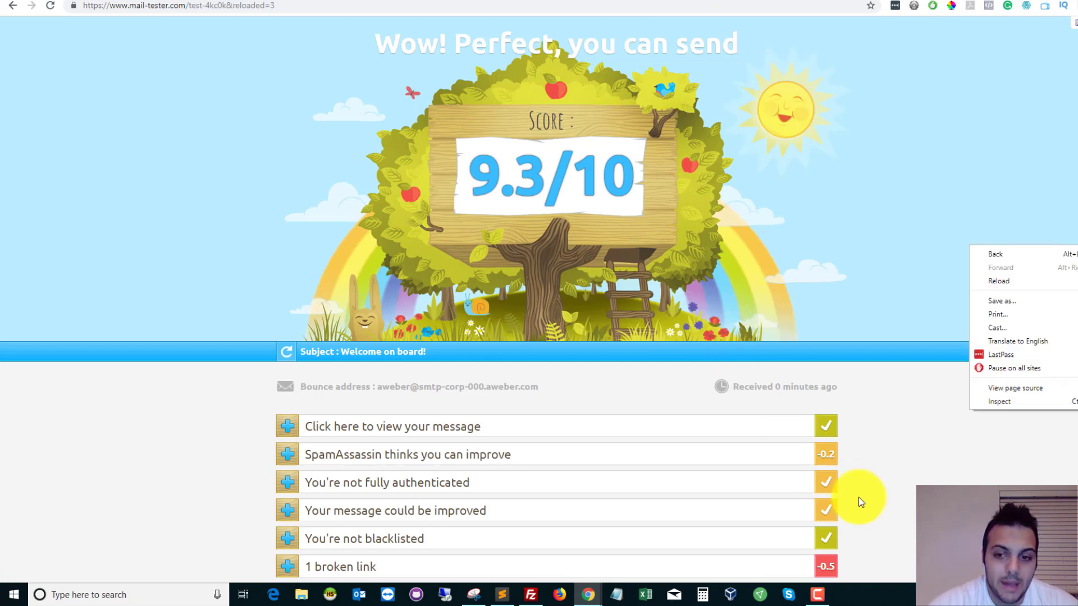
click(895, 487)
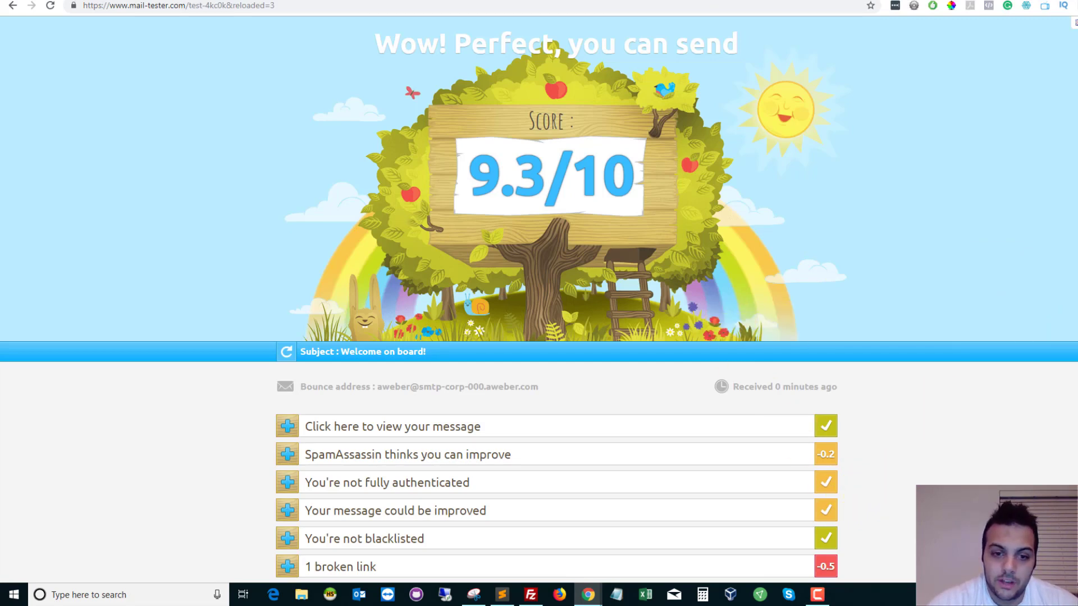
scroll(539, 281, down, 2)
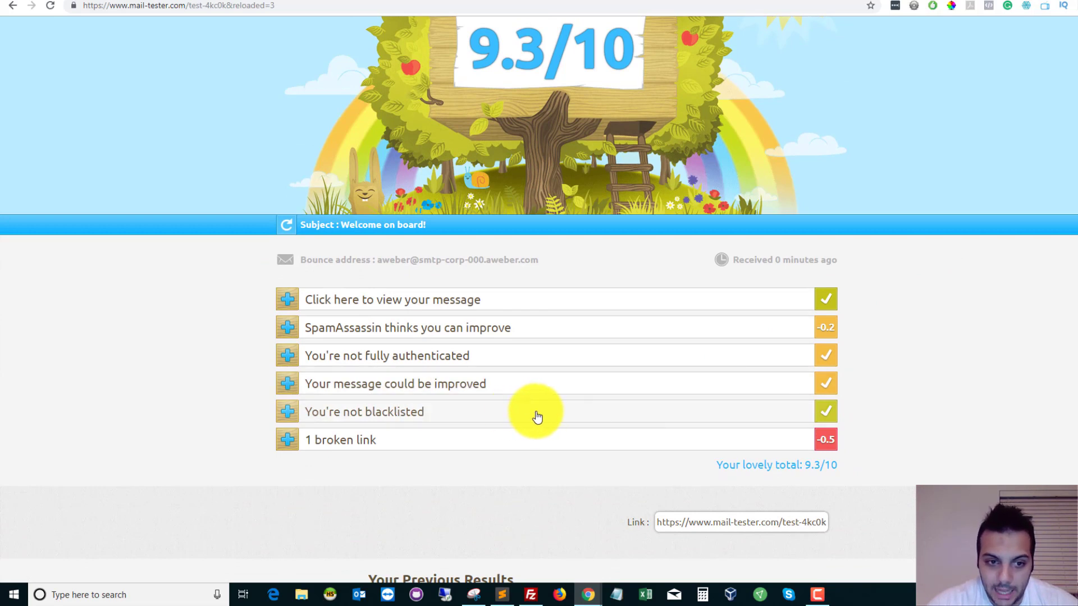
click(298, 387)
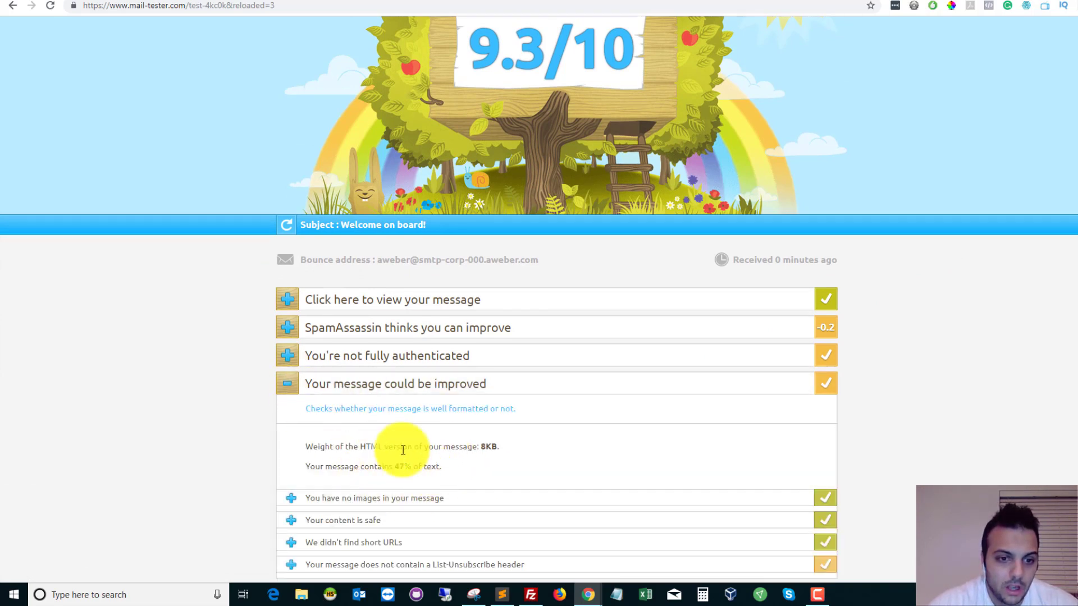
click(288, 384)
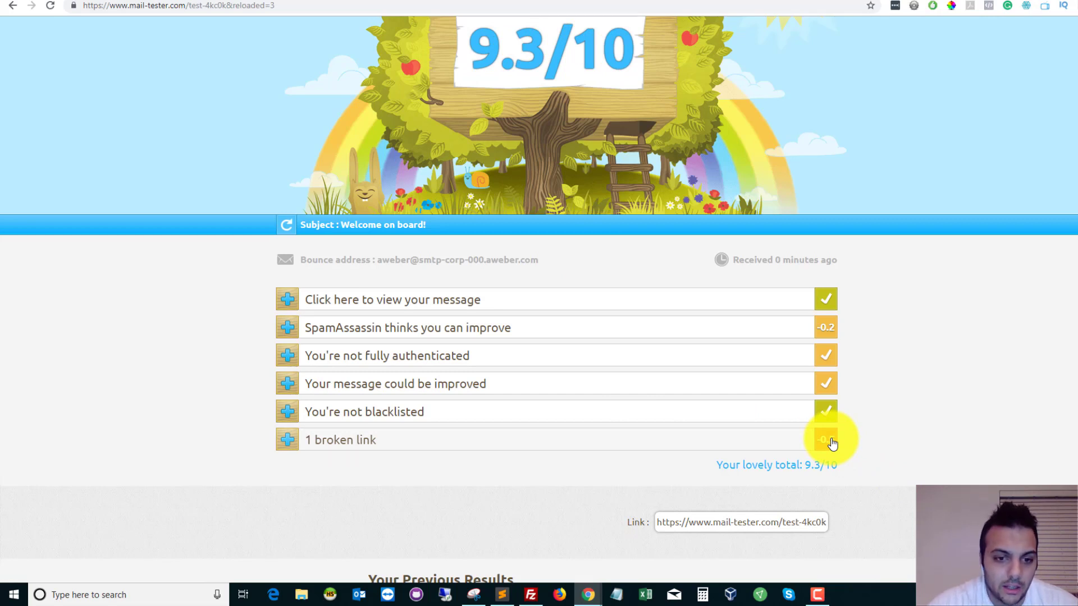
drag(806, 464, 818, 465)
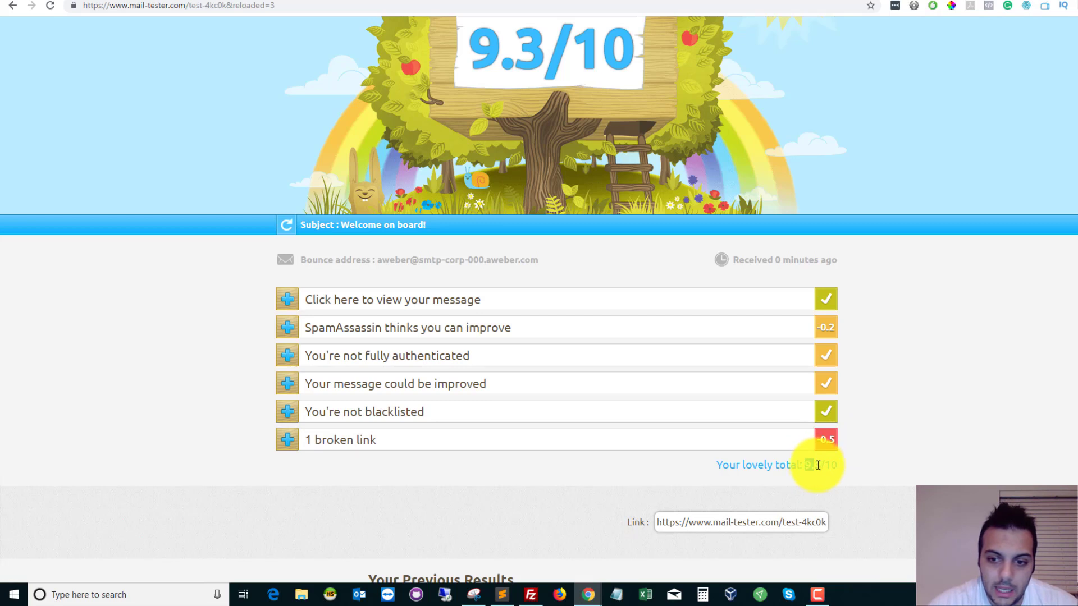
click(885, 473)
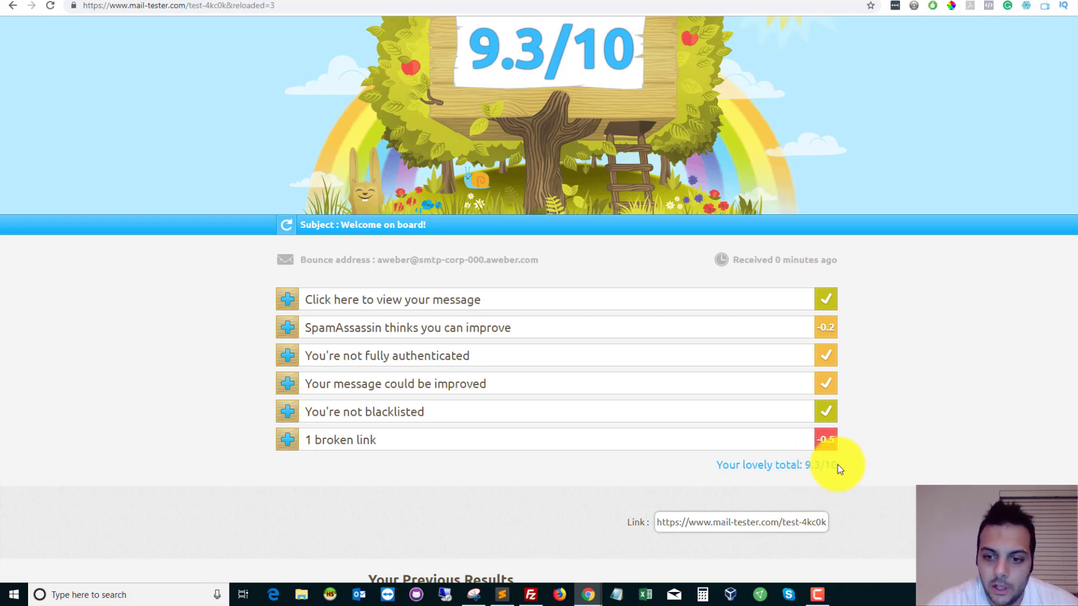
drag(838, 464, 779, 465)
click(957, 410)
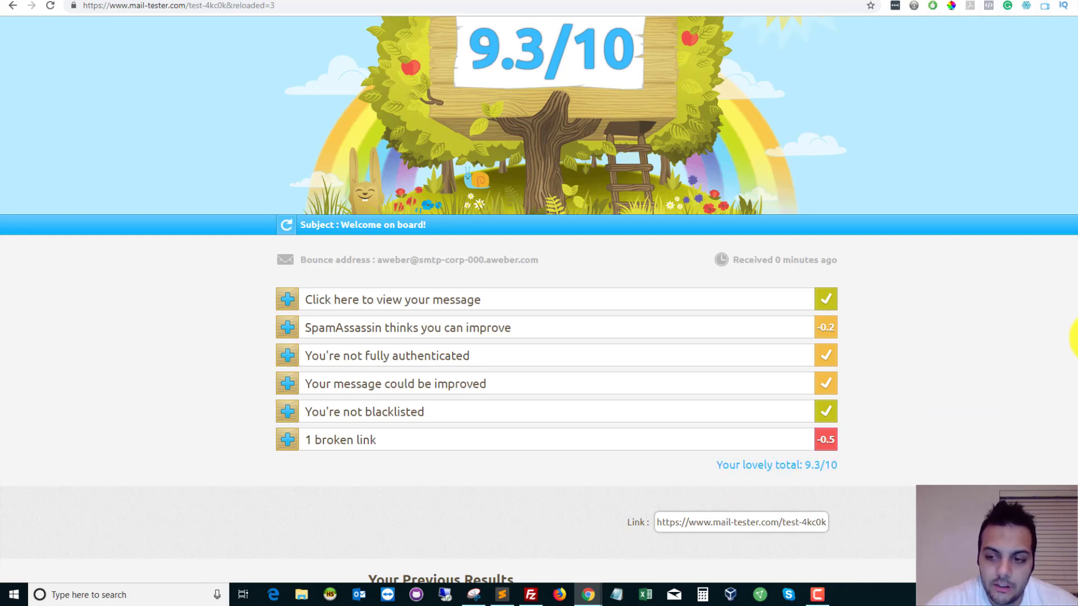
scroll(539, 303, up, 2)
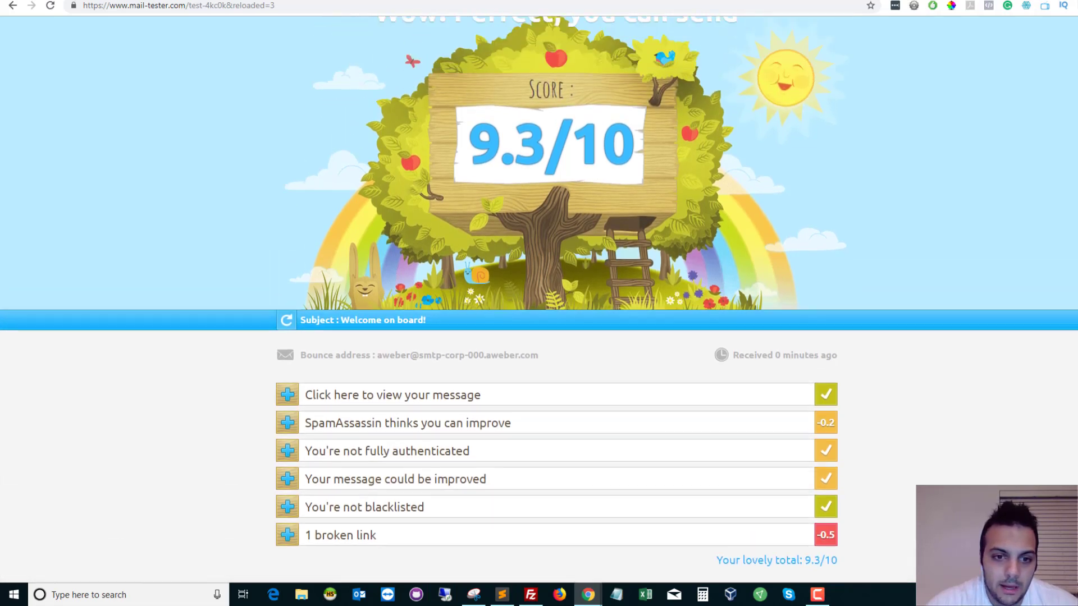
scroll(538, 303, down, 2)
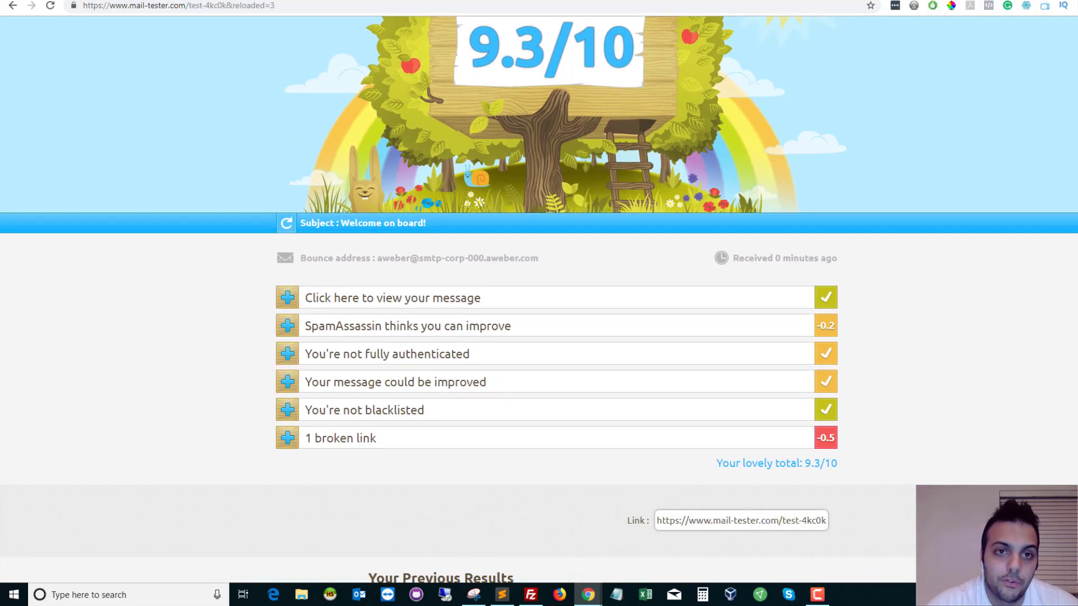